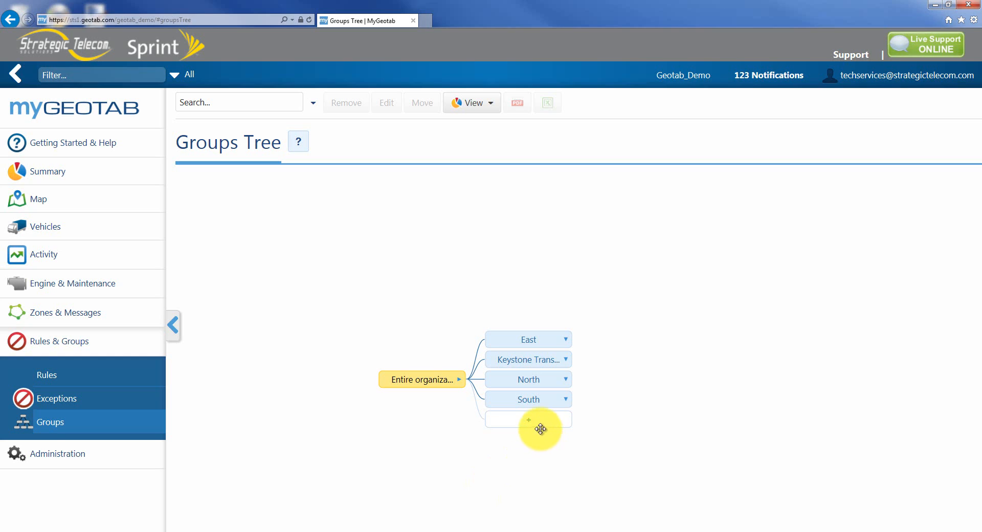
Create a group named Vehicle Profile directly under the entire organization and save it
left_click(538, 423)
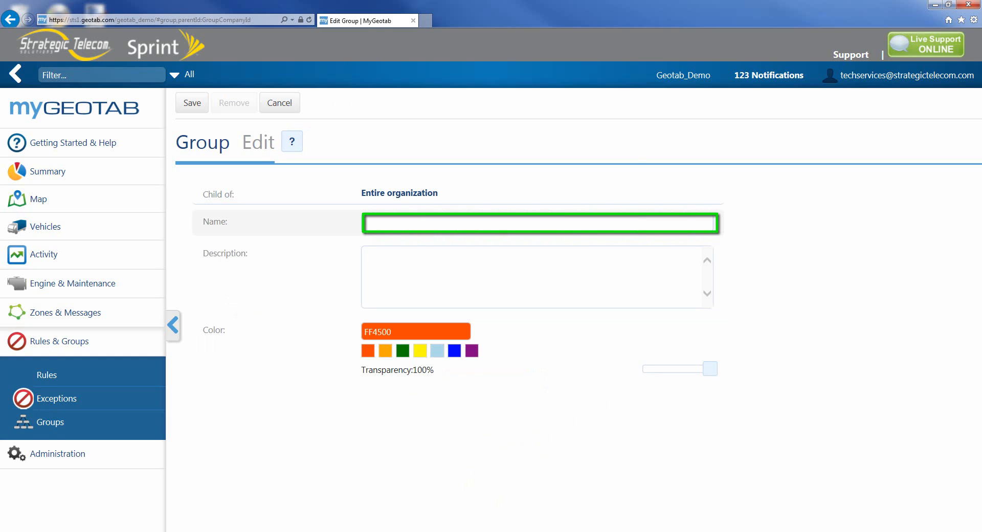
type("Vehicle Profile")
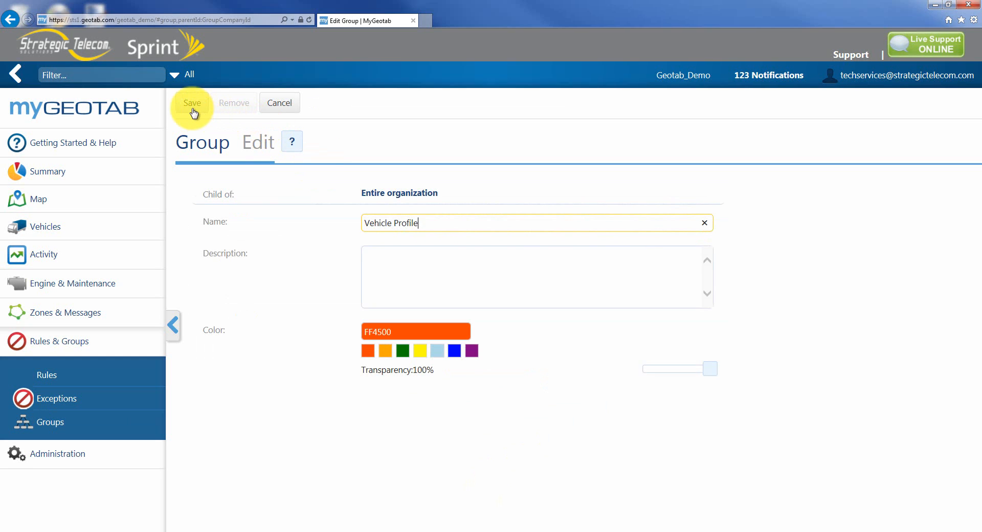
left_click(193, 104)
Add a child group named Truck under the Vehicle Profile group and save it
left_click(529, 414)
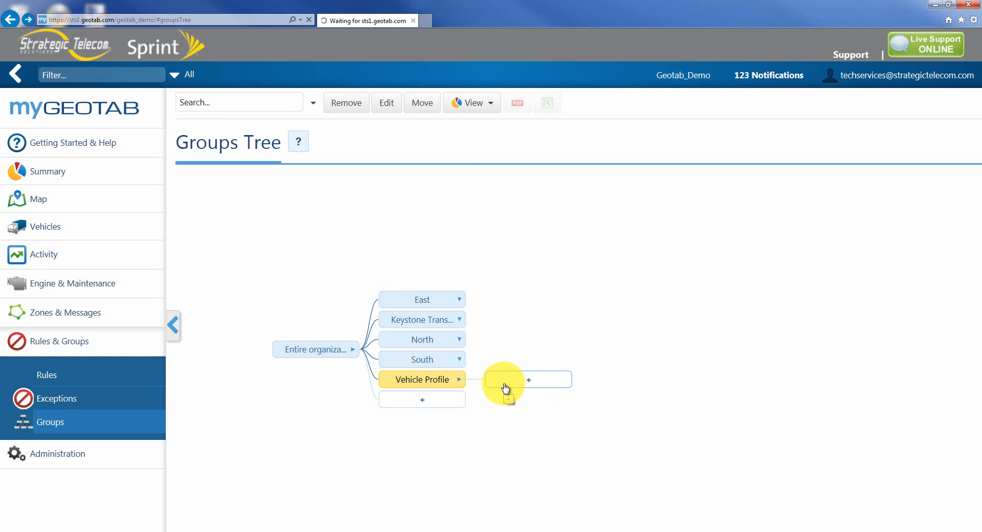
left_click(504, 383)
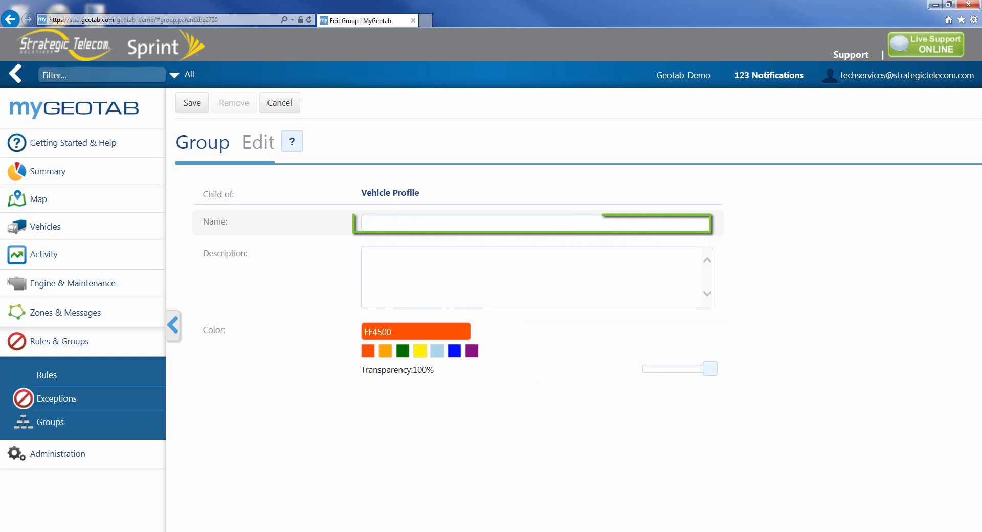
type("Truck")
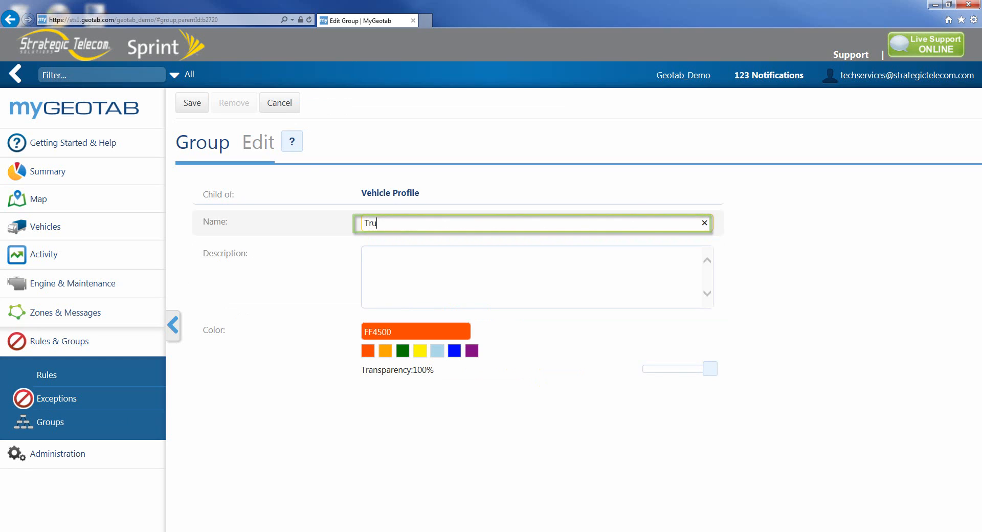
left_click(192, 103)
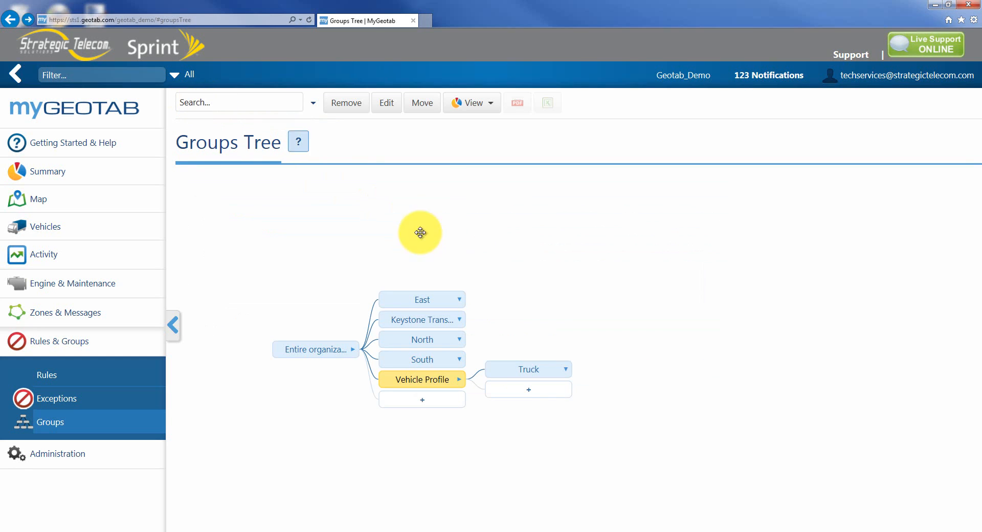
Add two more child groups under Vehicle Profile, named Heavy Duty and Passenger Car, saving each
left_click(519, 390)
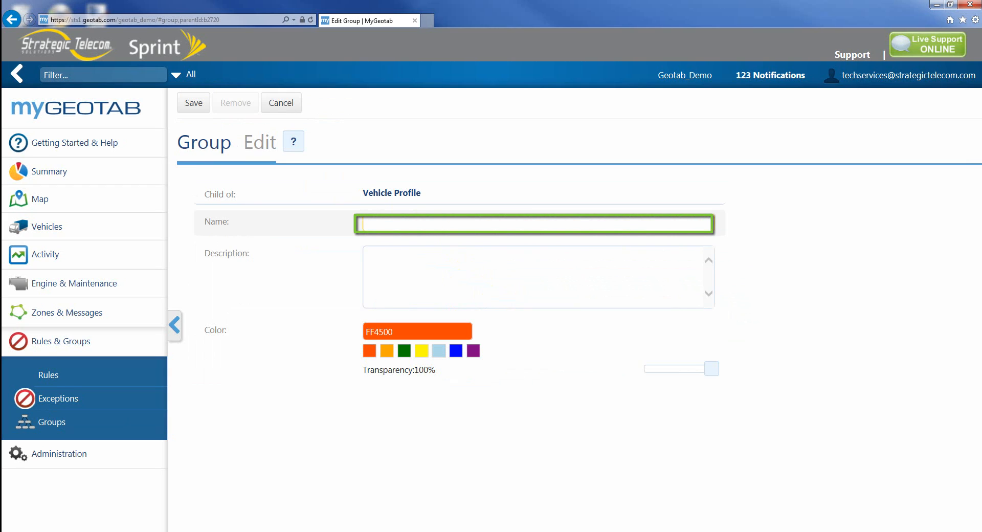
type("Heavy")
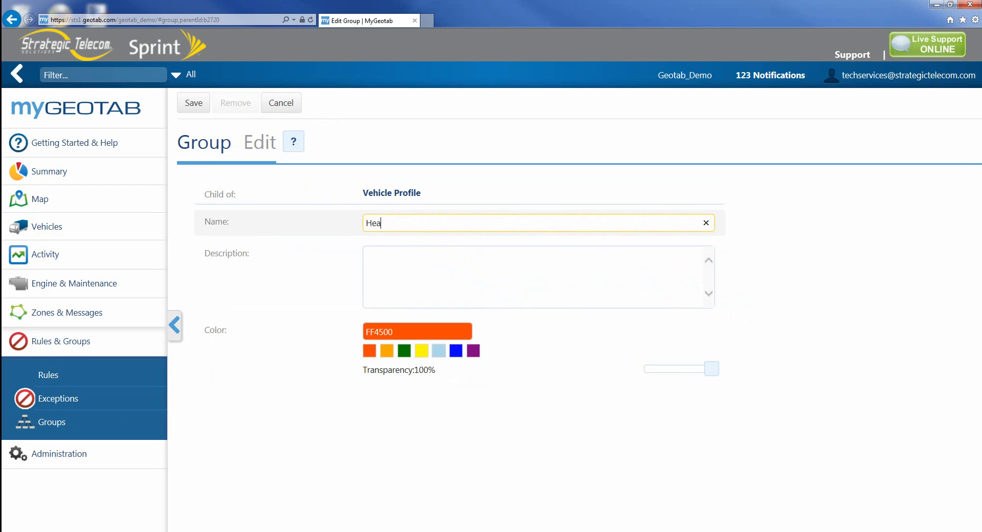
type(" Duty")
left_click(252, 122)
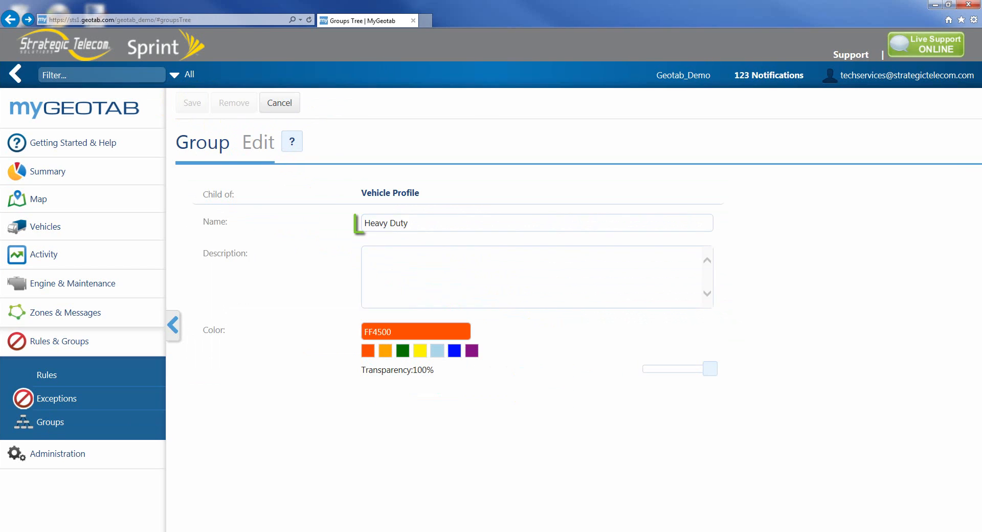
type("Pa")
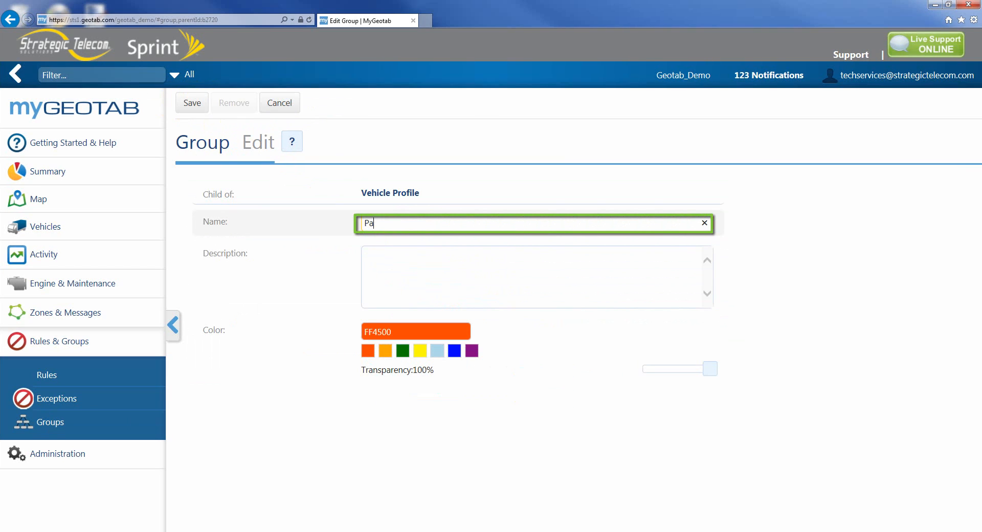
type("ssenger Car")
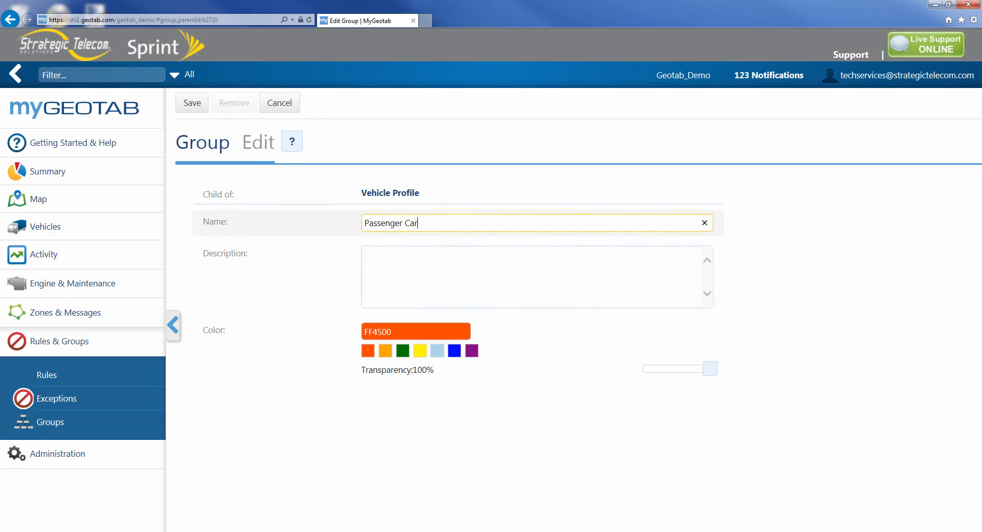
left_click(197, 104)
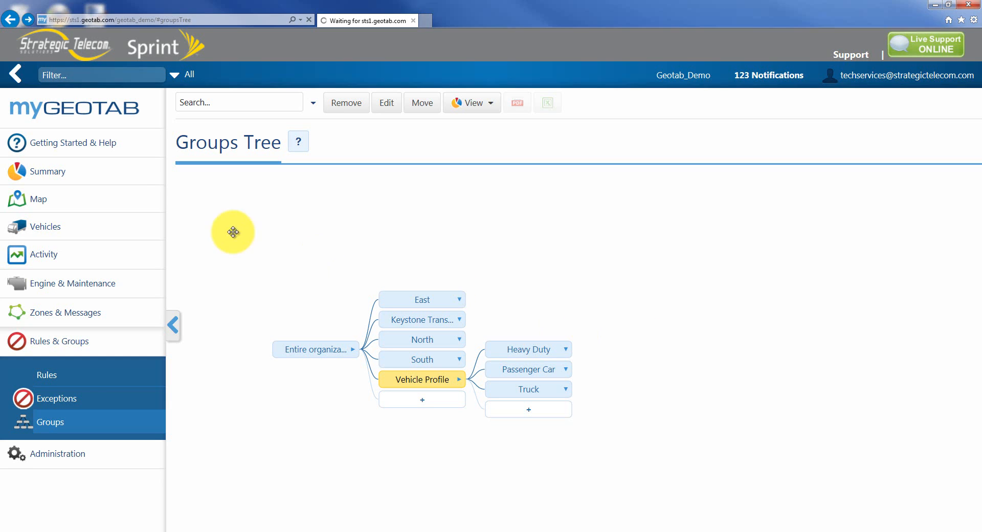
Open the first vehicle in the vehicle list and assign it to the Heavy Duty group
left_click(102, 227)
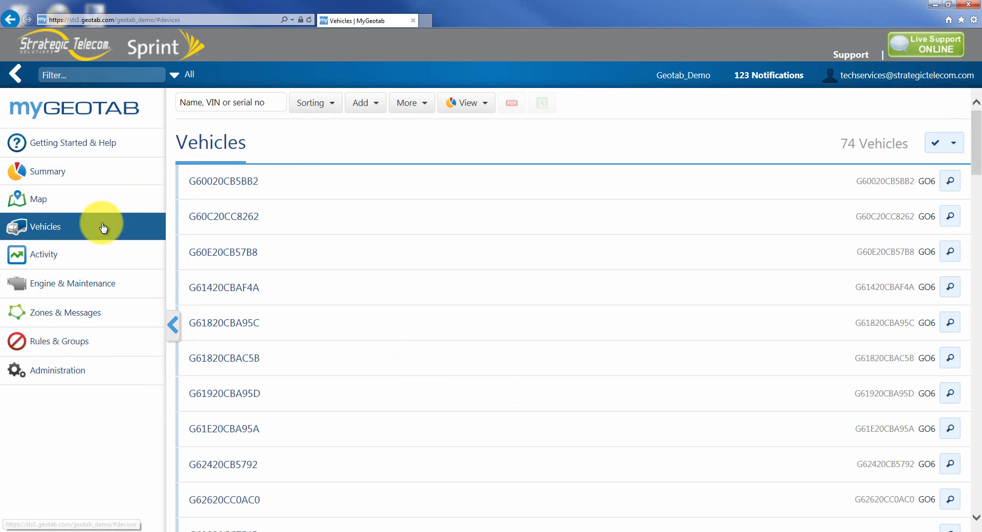
left_click(224, 189)
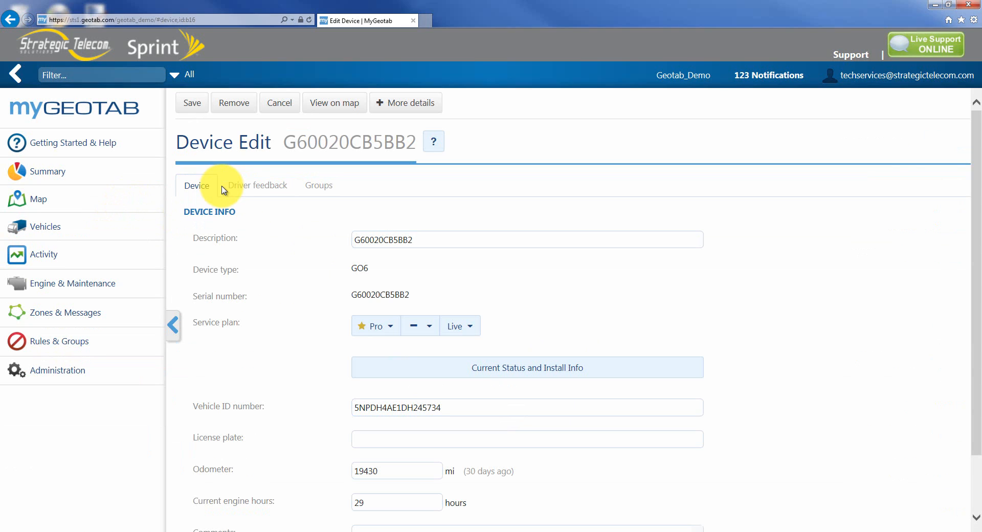
left_click(314, 188)
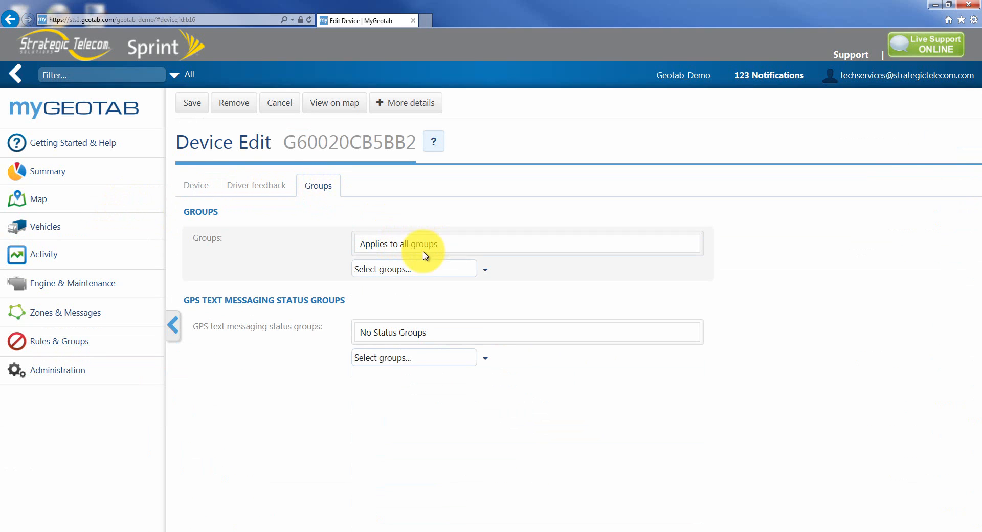
left_click(434, 266)
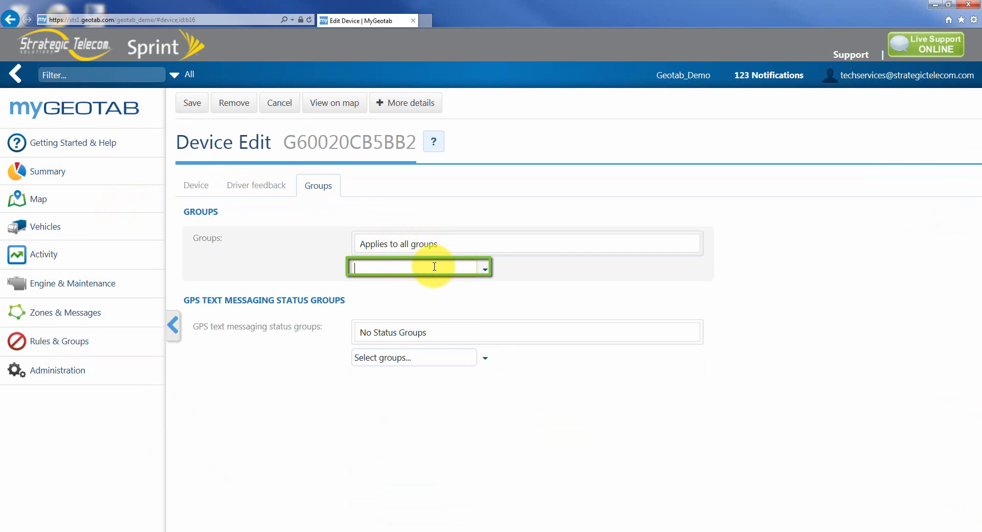
type("heav")
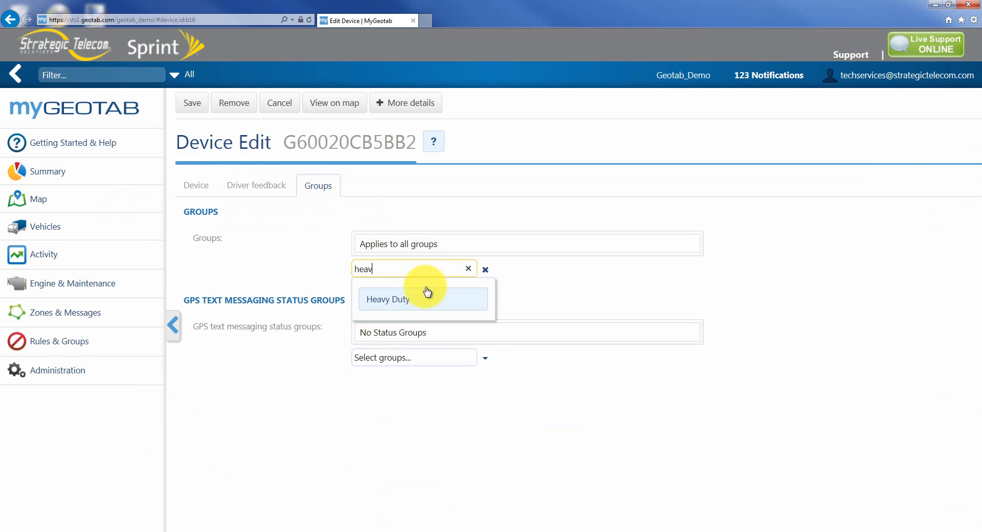
left_click(427, 293)
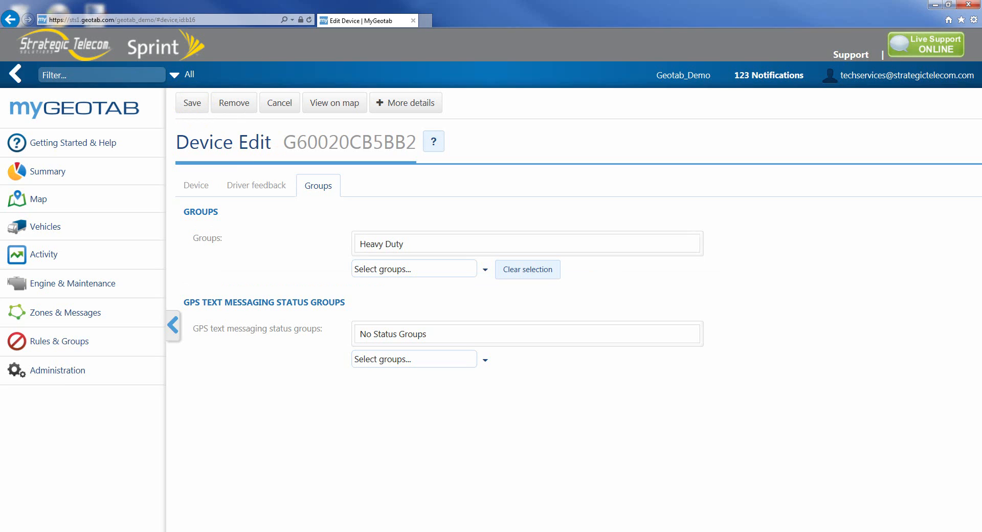
Add the South group to the vehicle's groups and clear its whole group selection
left_click(413, 268)
type("south")
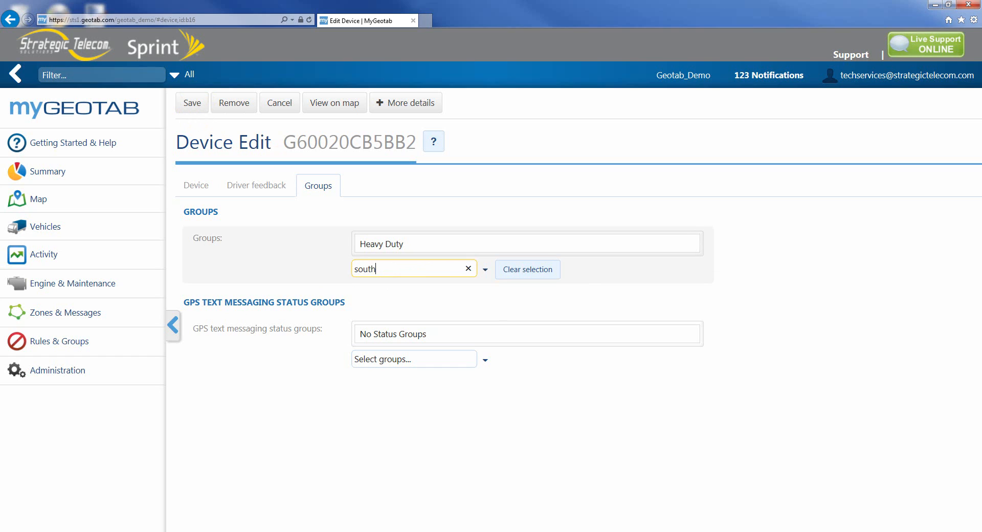
left_click(395, 298)
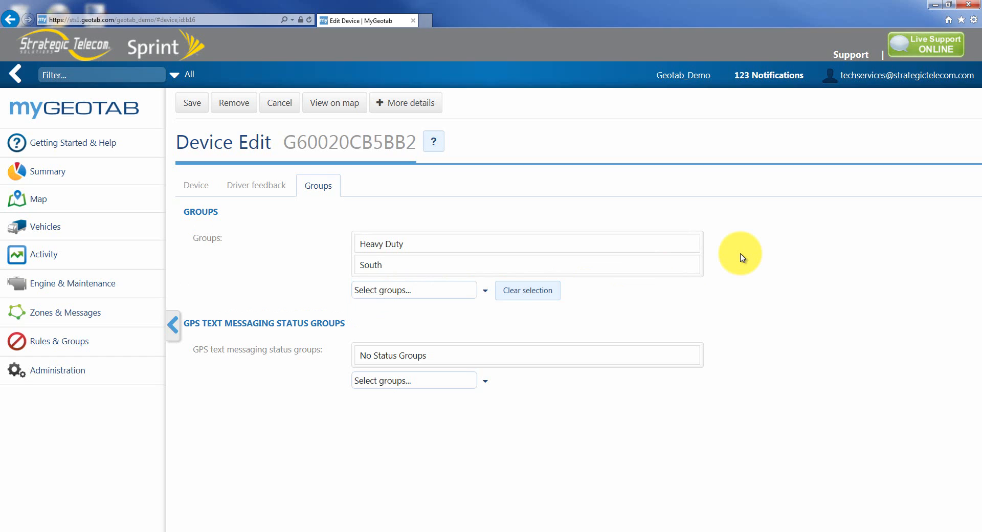
left_click(532, 293)
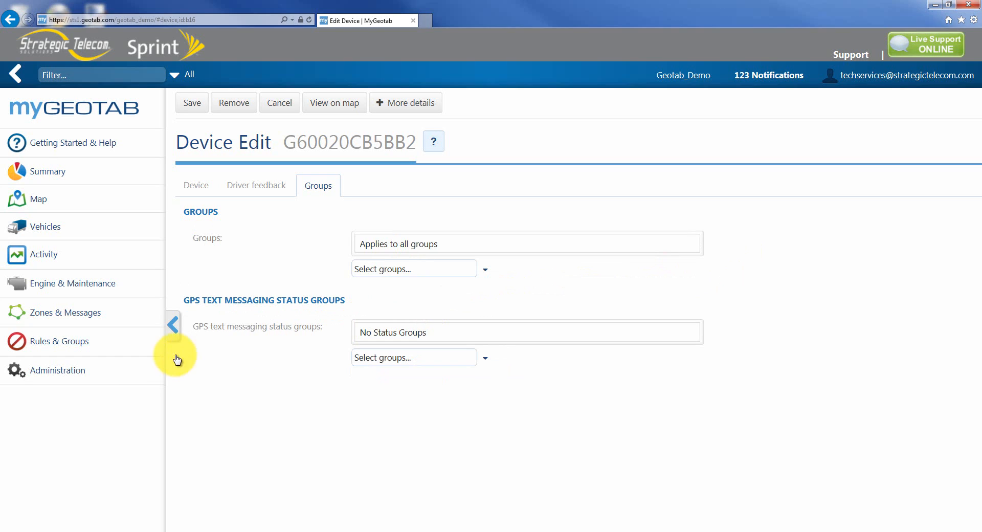
Open the administrator's user record and limit its data scope to the Heavy Duty and Truck groups
left_click(77, 370)
left_click(72, 428)
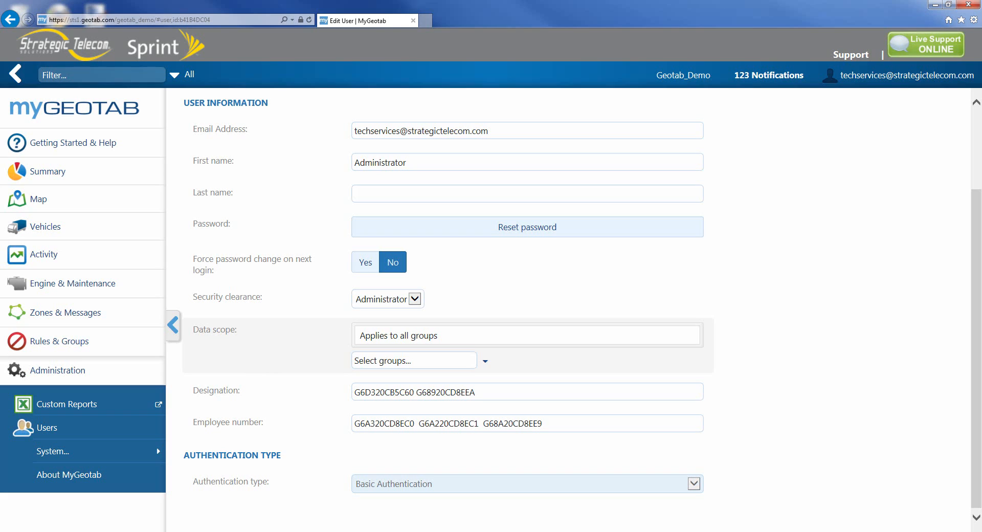
left_click(413, 360)
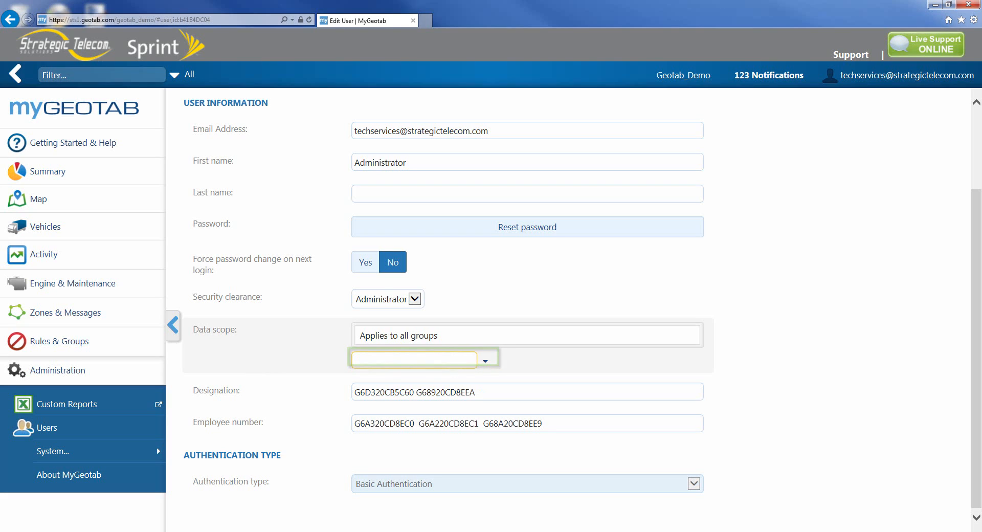
type("heav")
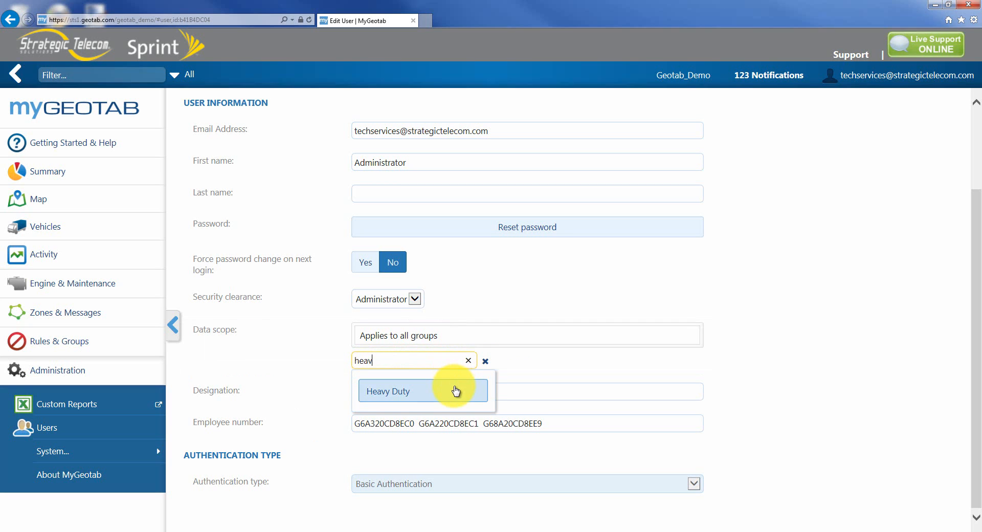
left_click(455, 392)
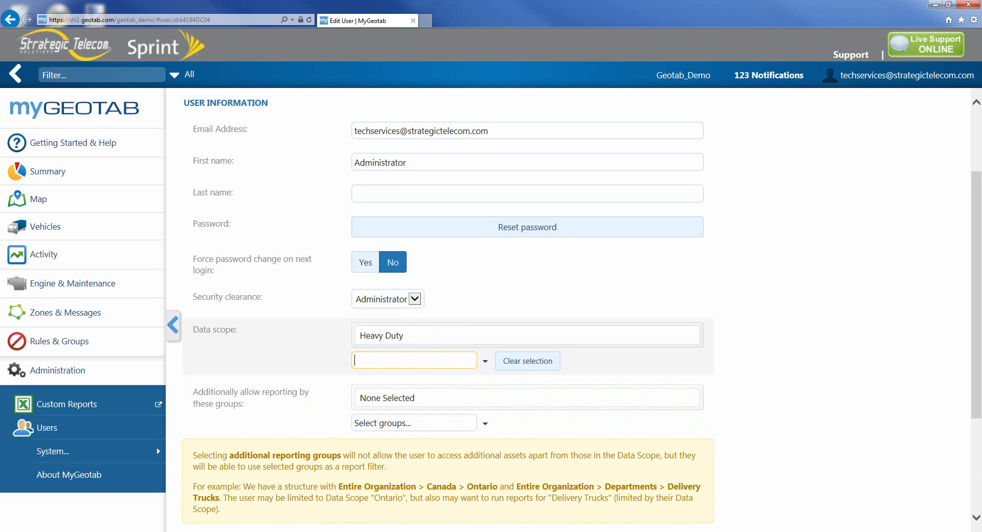
type("tru")
left_click(450, 390)
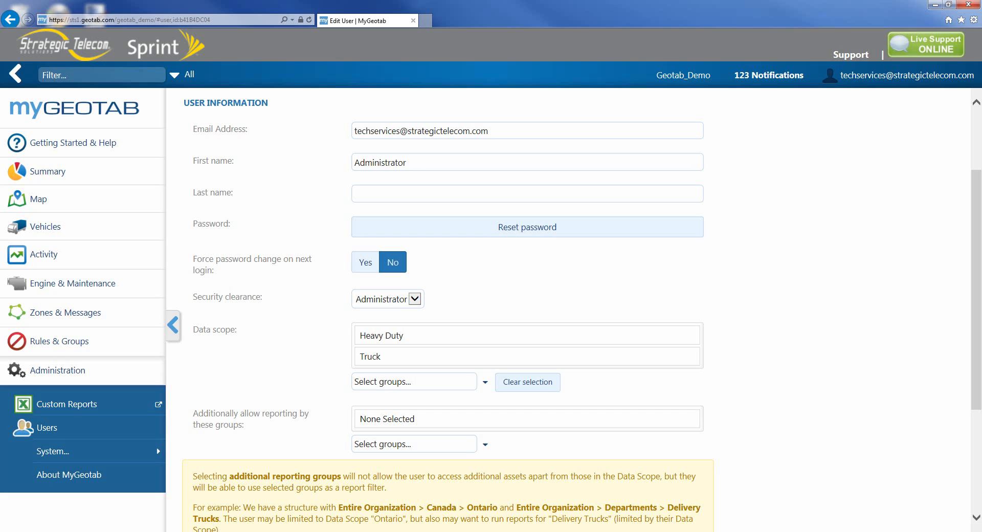
scroll(568, 307, "up", 2)
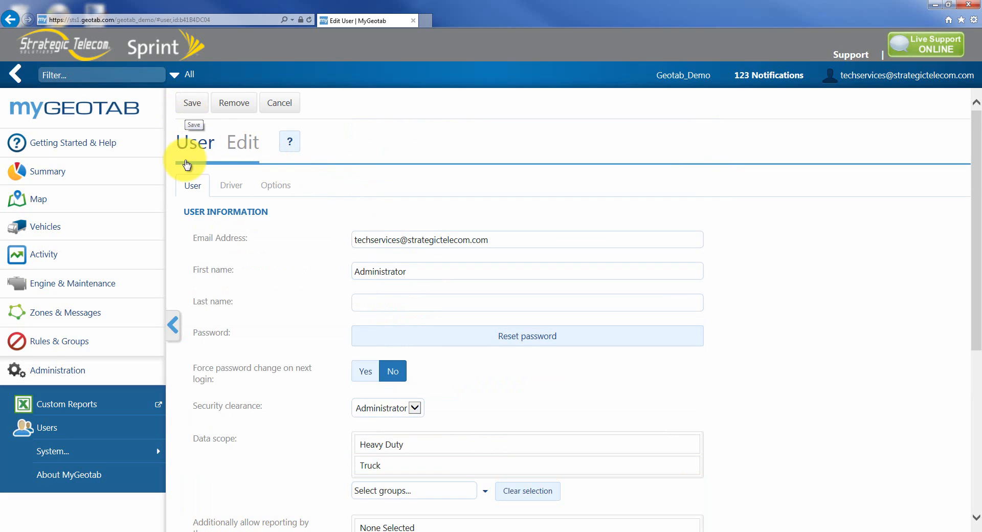
Search the zones for "stra" and open the Strategic Telecom Solutions zone for editing
left_click(94, 317)
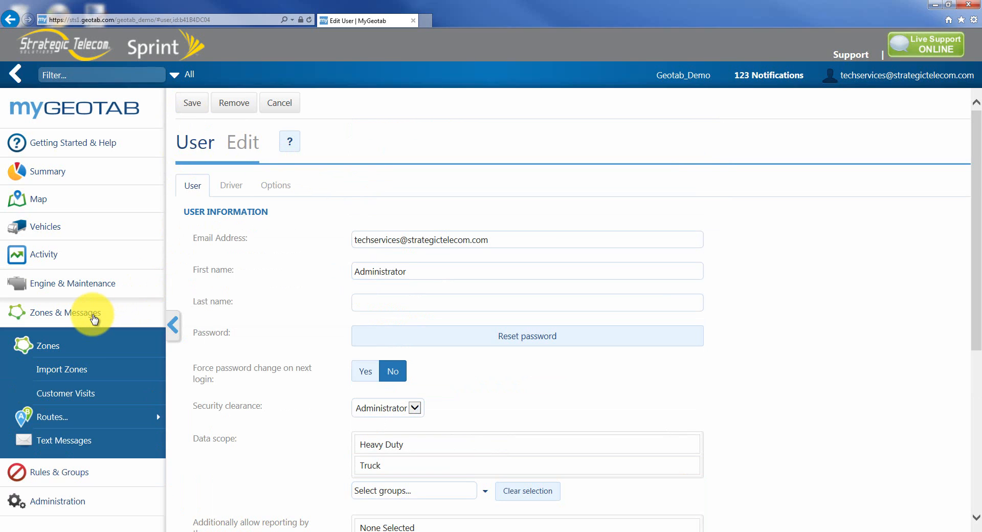
left_click(77, 343)
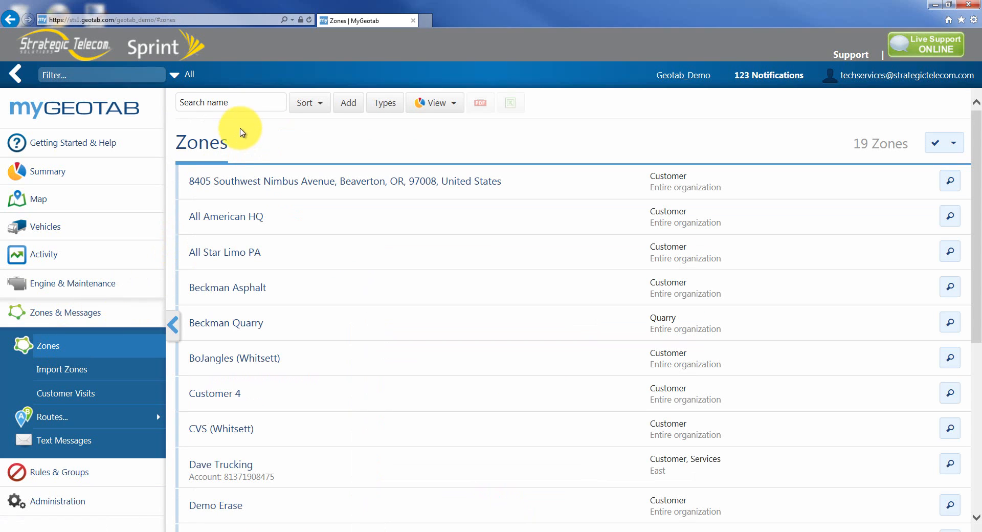
left_click(241, 102)
type("stra")
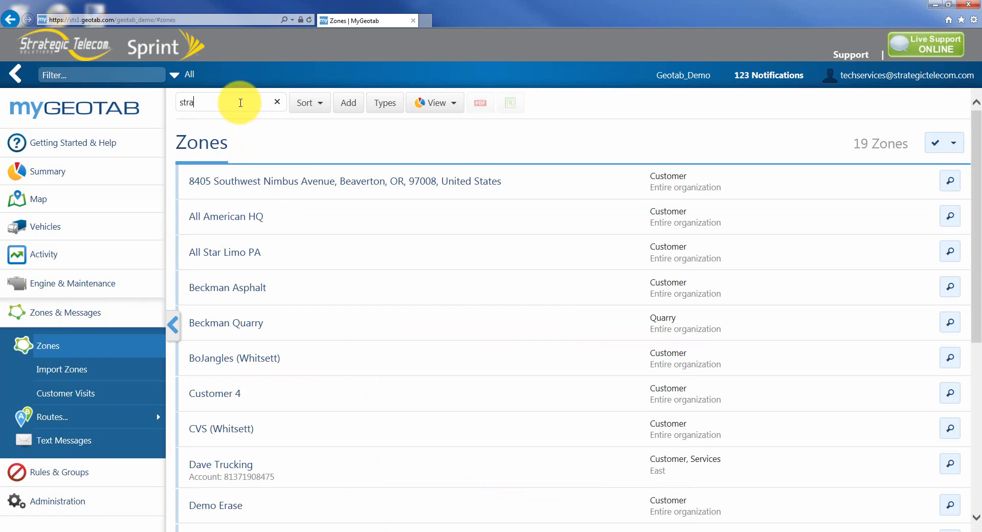
left_click(278, 200)
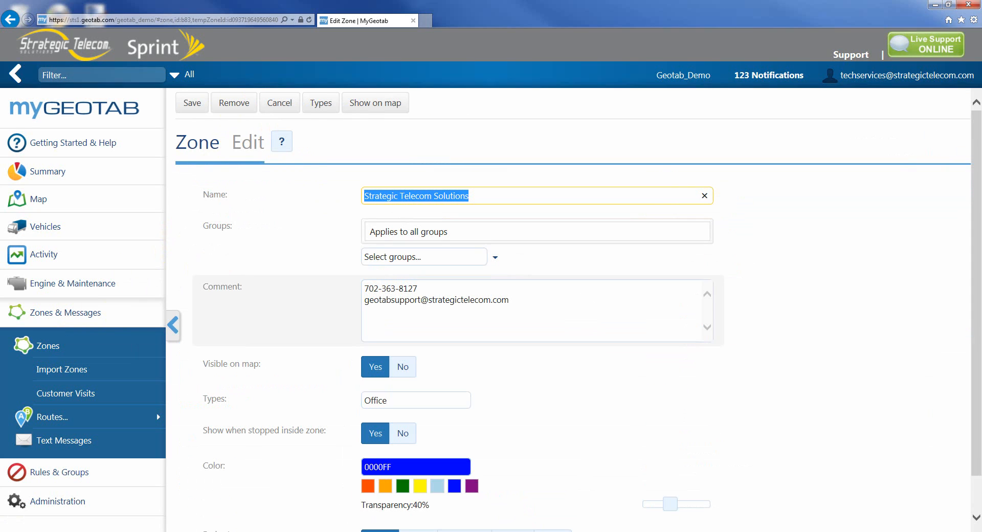
Assign the Strategic Telecom Solutions zone to the South and Heavy Duty groups
left_click(440, 257)
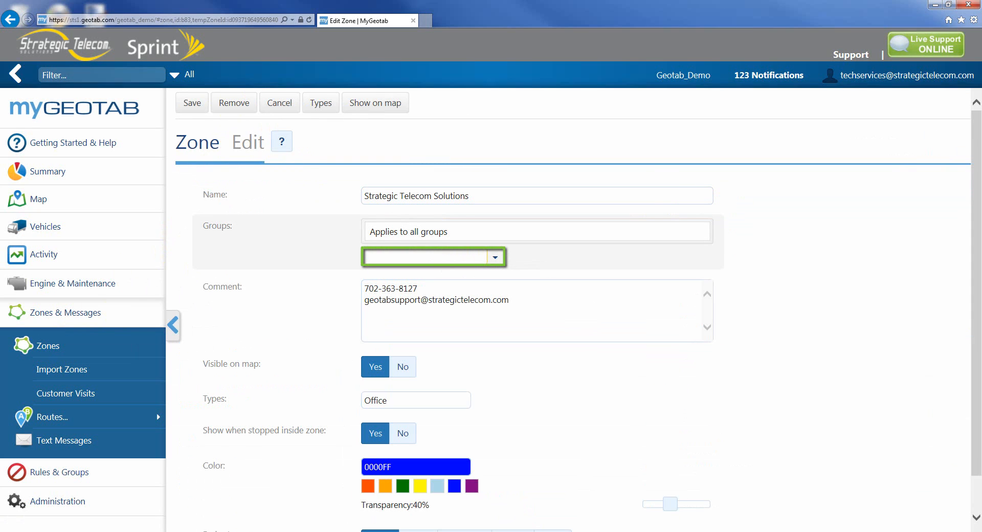
type("south")
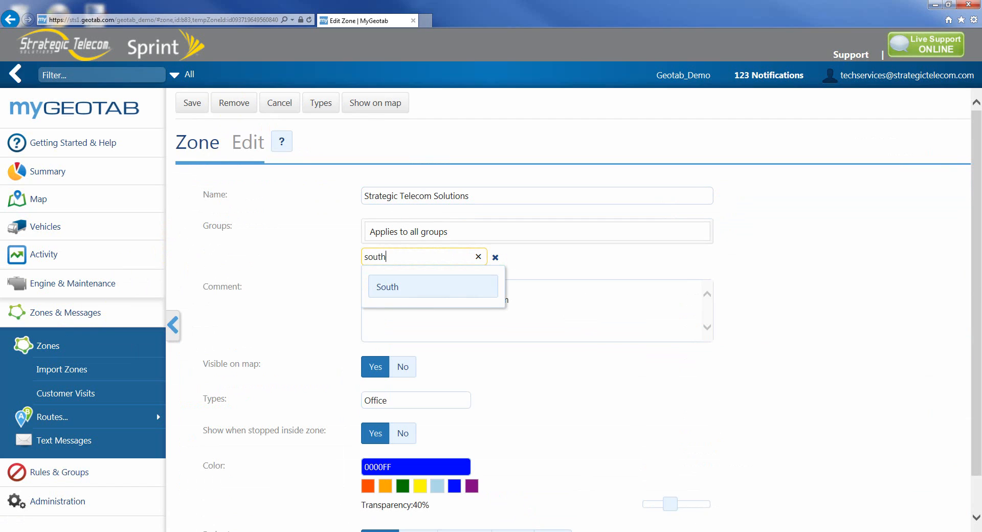
key("Return")
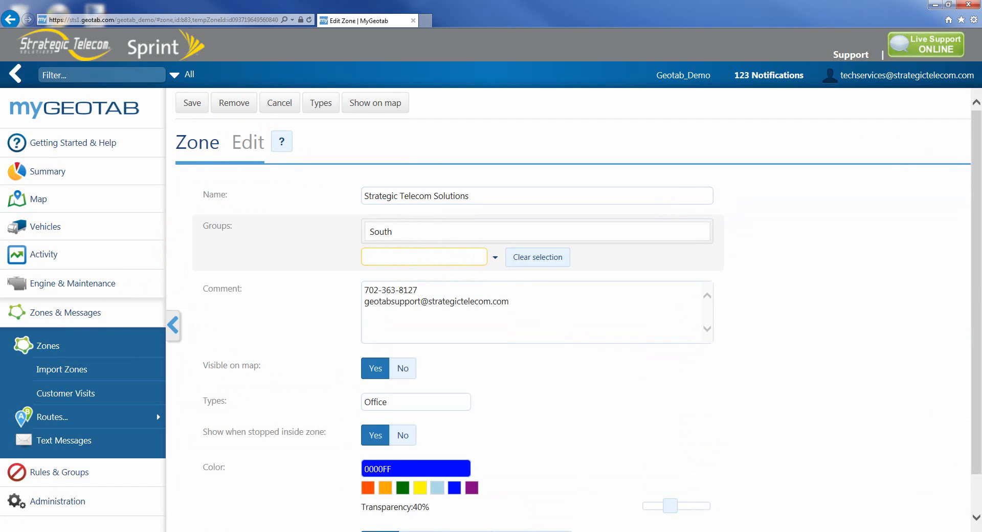
type("h")
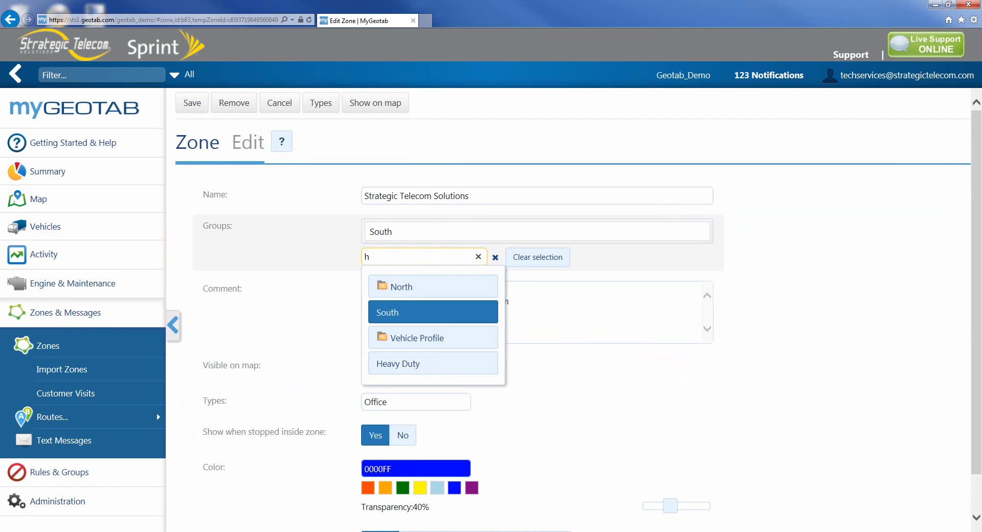
left_click(432, 363)
left_click(767, 268)
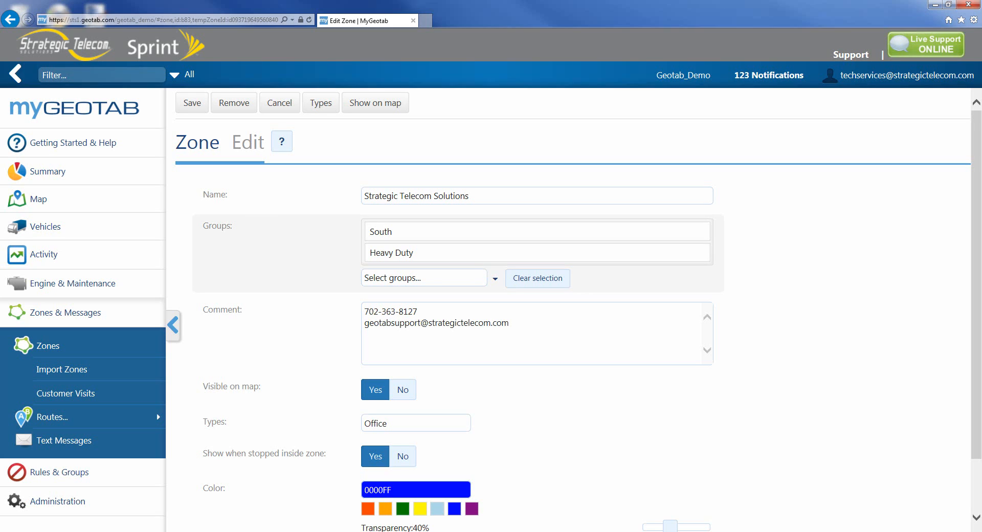
Open the live support contact form
left_click(896, 45)
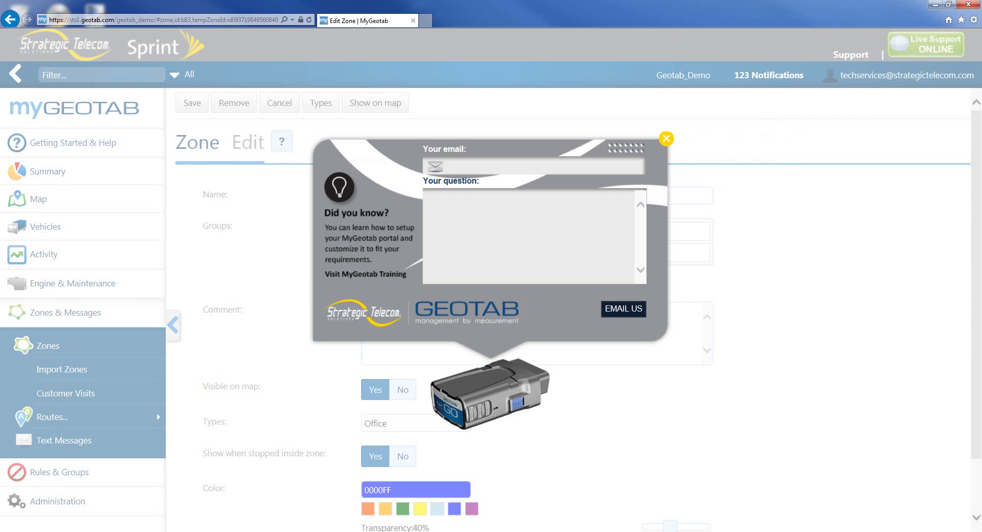